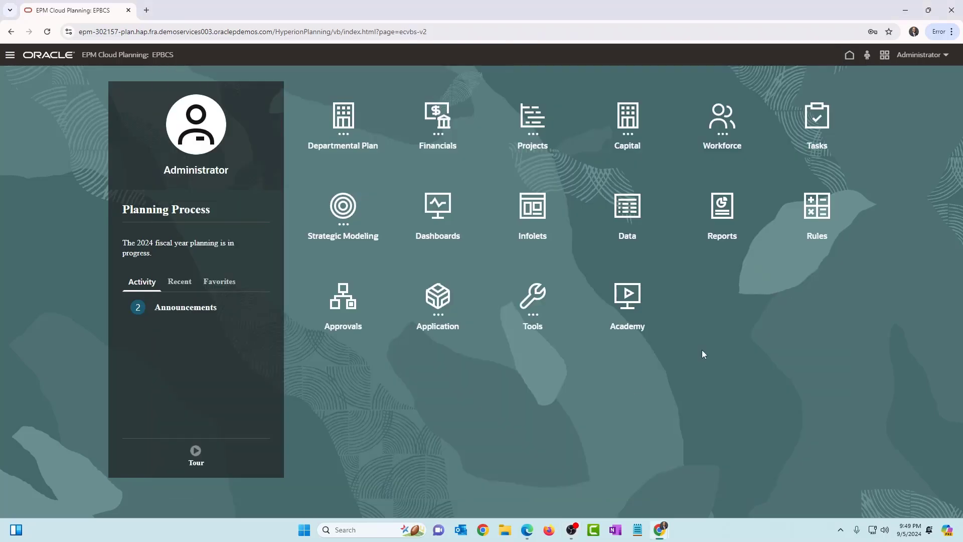
# Step: Open Data Exchange from Application and filter the pipelines list by 'pipe'
pyautogui.click(444, 299)
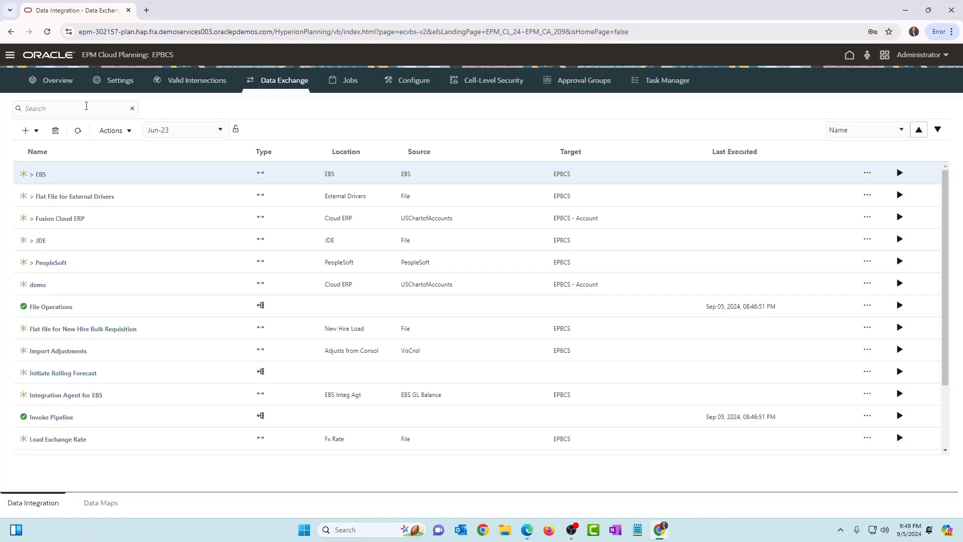
pyautogui.write('pipr')
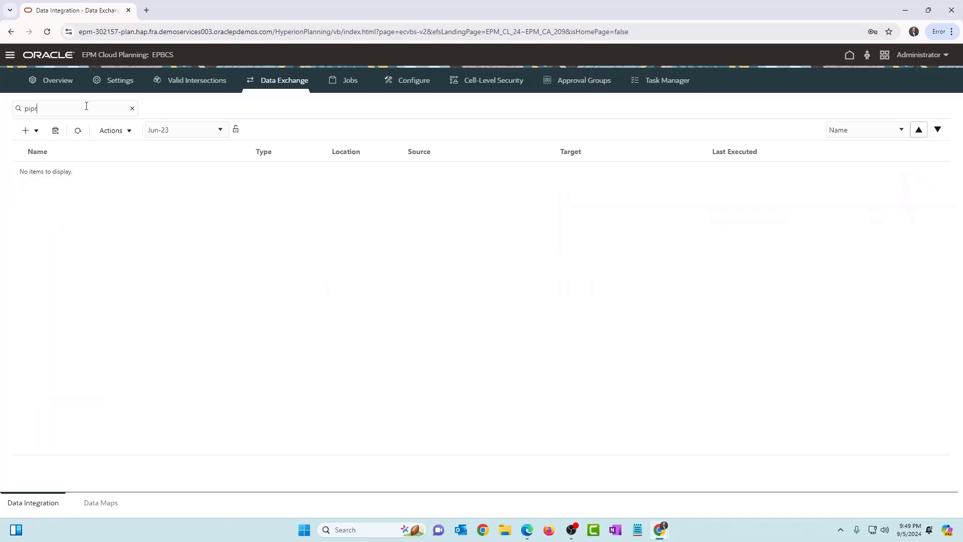
pyautogui.press('BackSpace')
pyautogui.write('e')
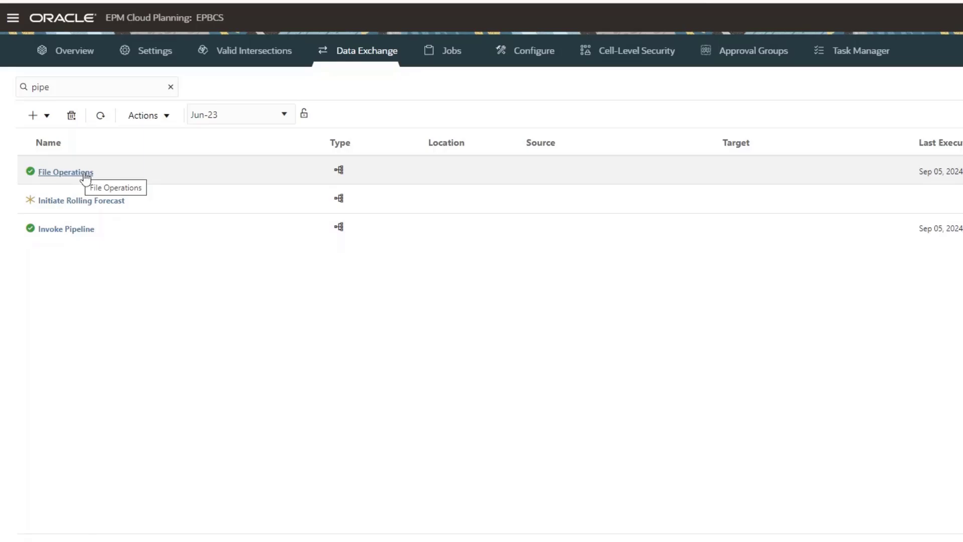
pyautogui.click(74, 173)
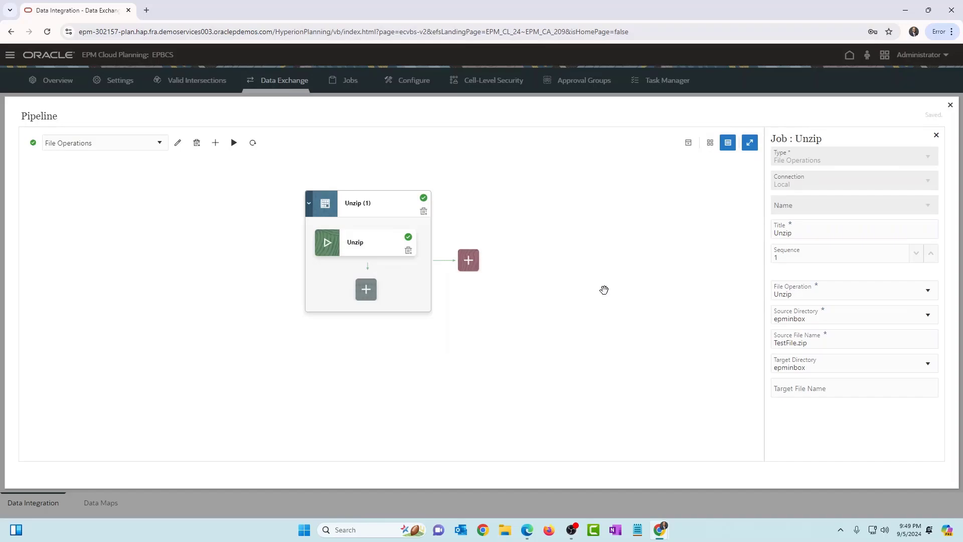
pyautogui.click(949, 105)
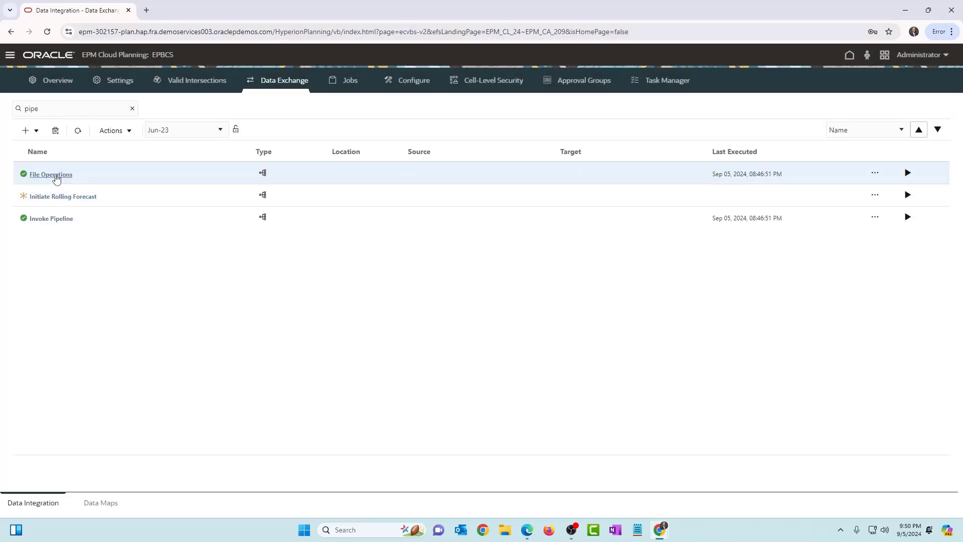
pyautogui.click(55, 175)
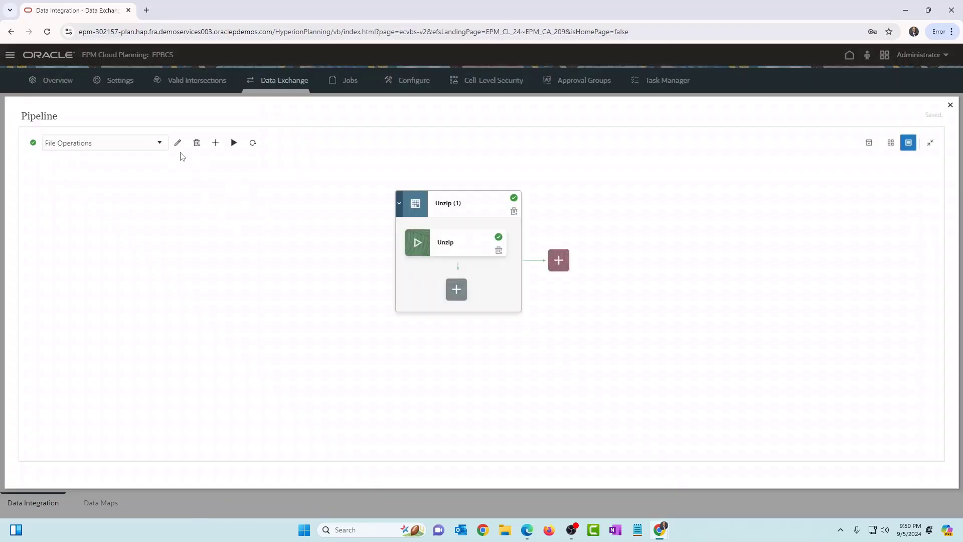
pyautogui.click(178, 143)
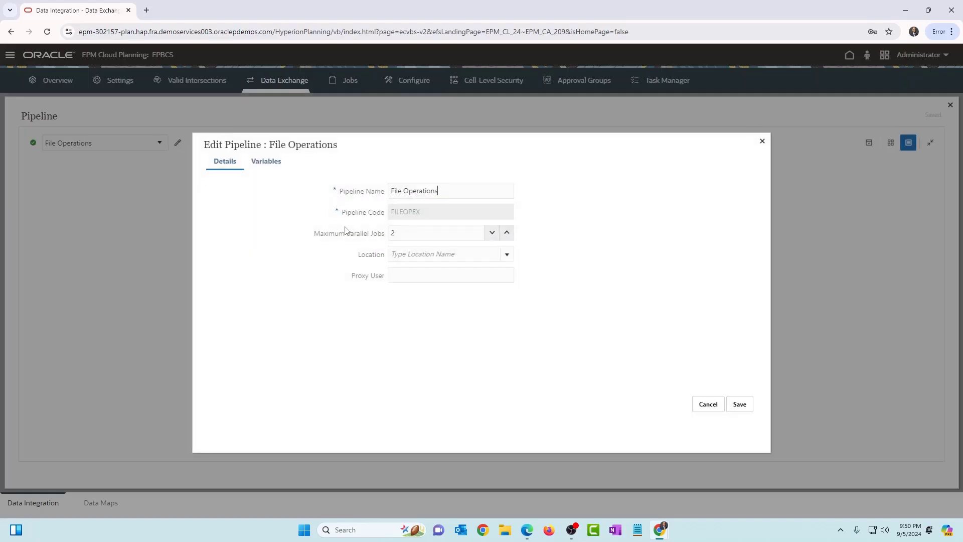
pyautogui.moveTo(425, 218); pyautogui.dragTo(389, 215)
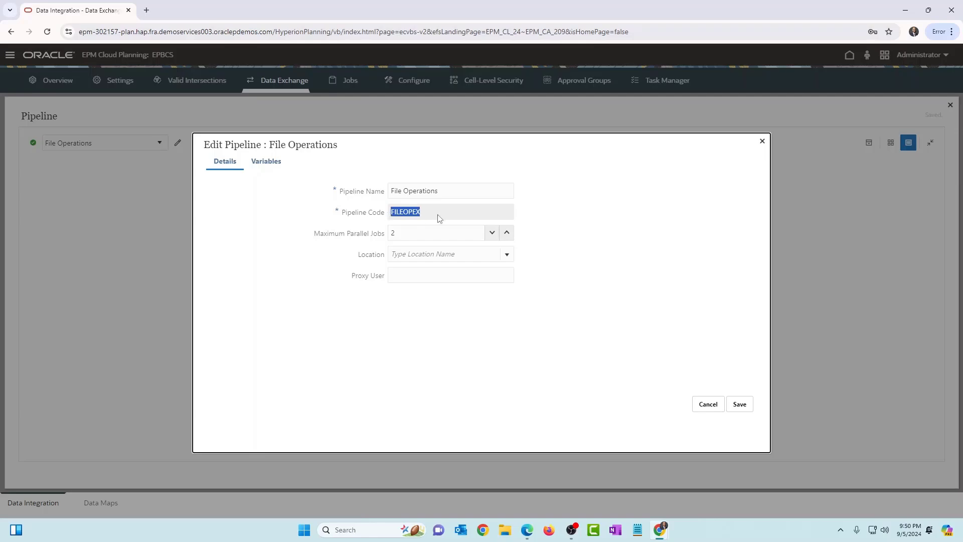
pyautogui.click(712, 404)
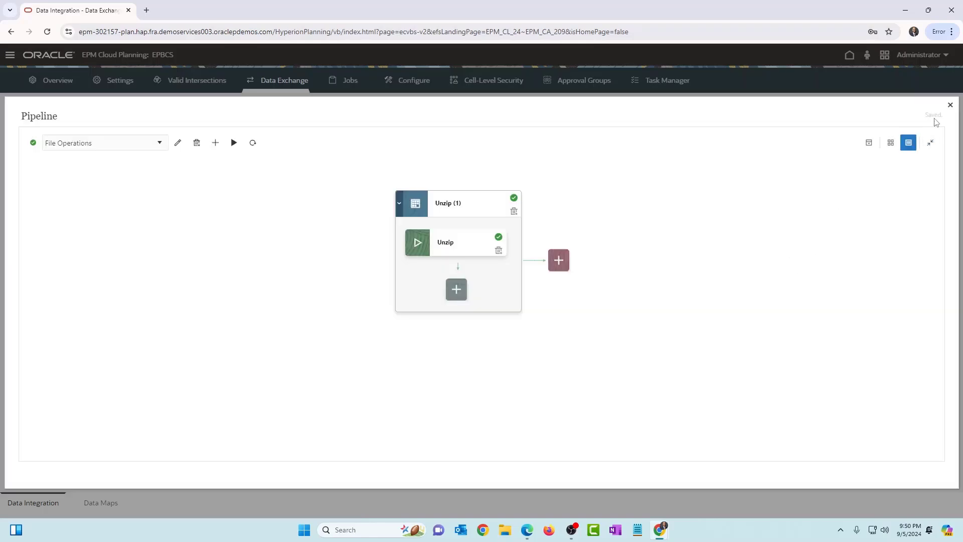
pyautogui.click(950, 105)
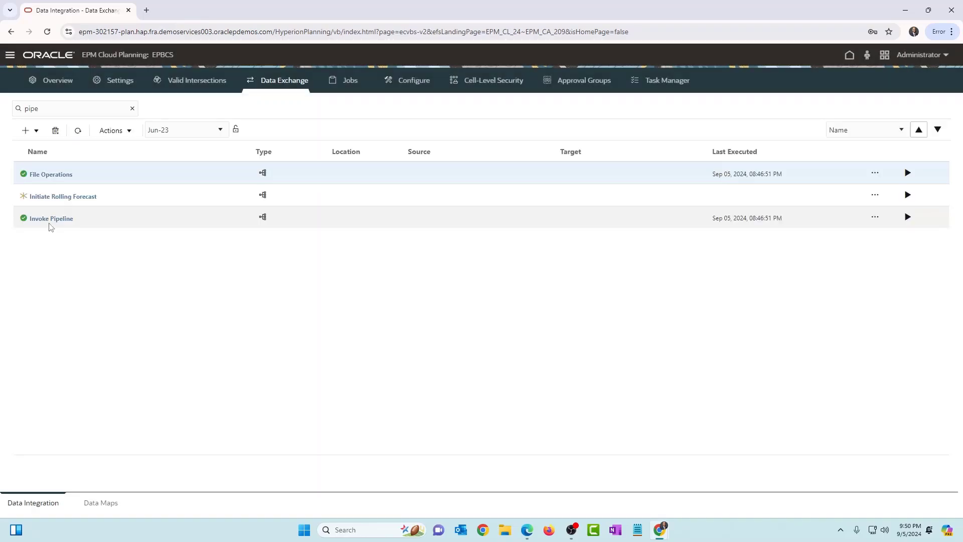
pyautogui.click(50, 218)
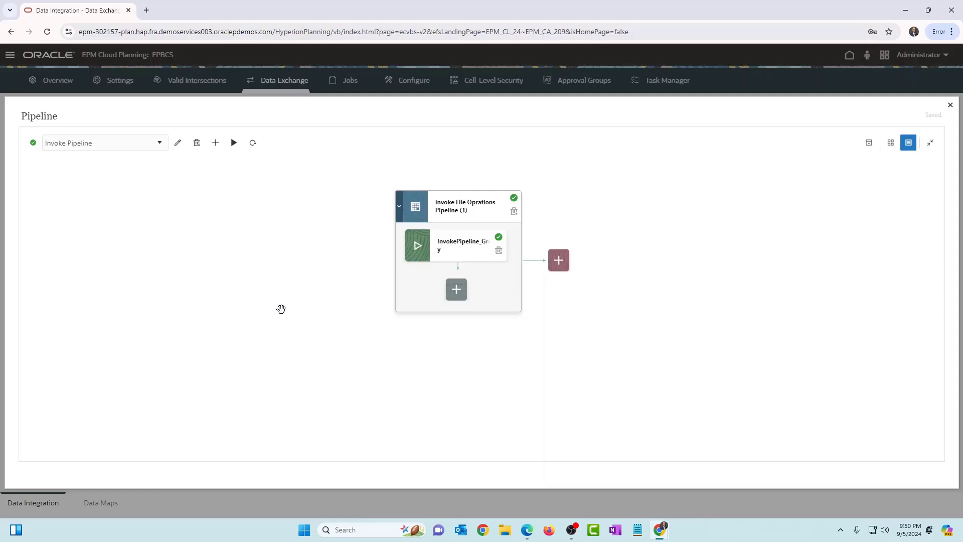
pyautogui.click(950, 105)
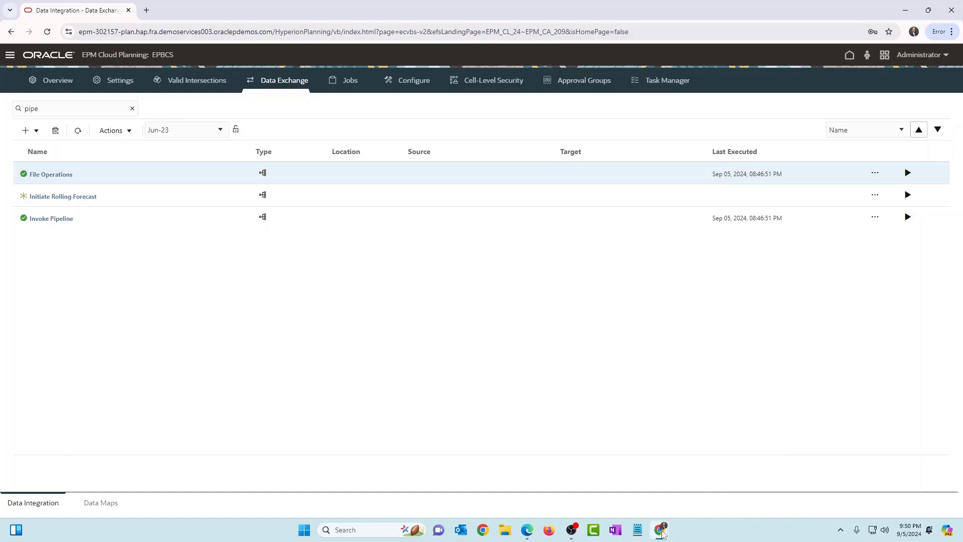
pyautogui.moveTo(662, 533)
pyautogui.click(693, 487)
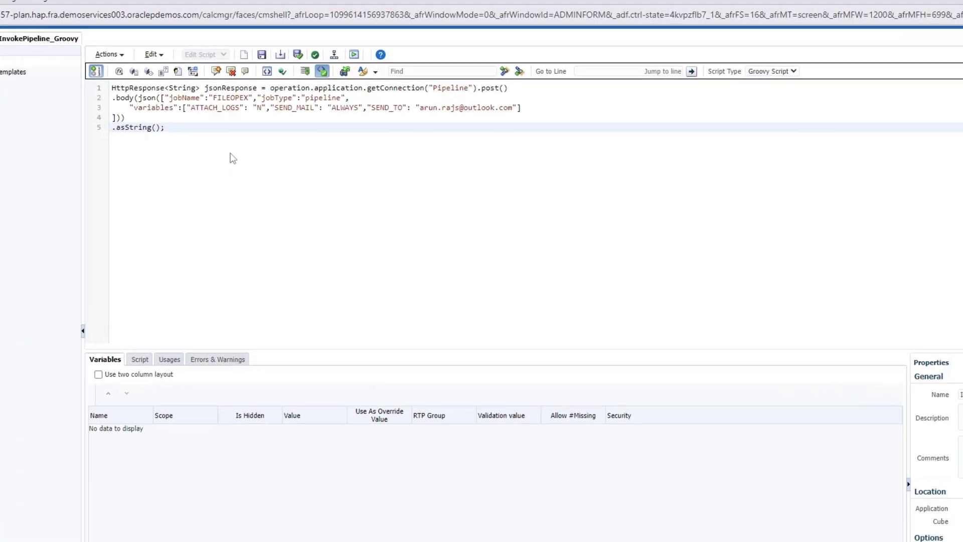
pyautogui.doubleClick(451, 89)
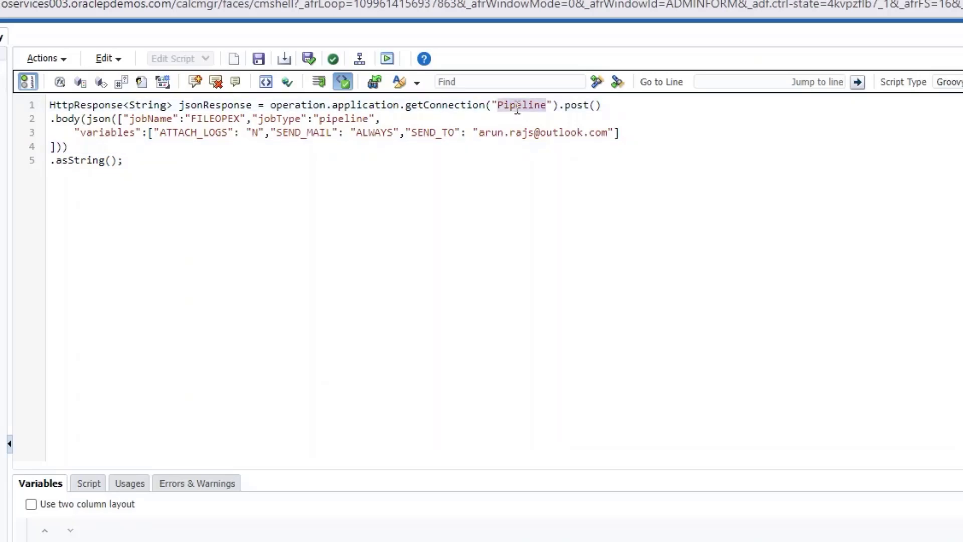
pyautogui.click(517, 108)
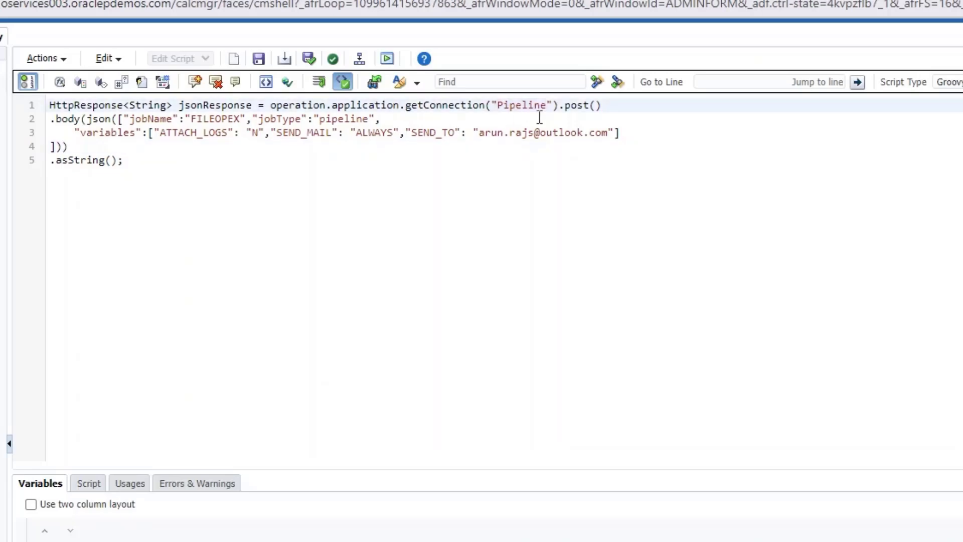
pyautogui.click(576, 118)
pyautogui.click(577, 106)
pyautogui.doubleClick(156, 120)
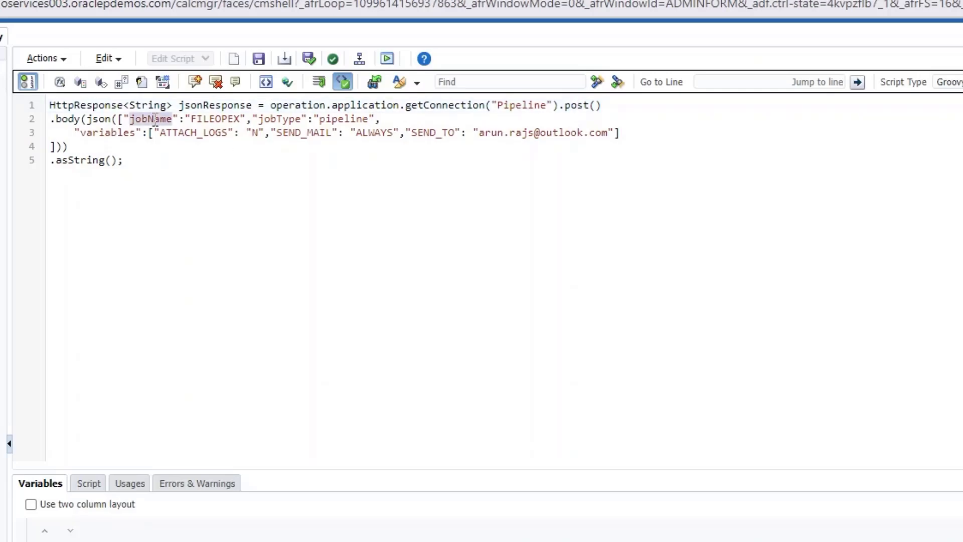
pyautogui.doubleClick(201, 119)
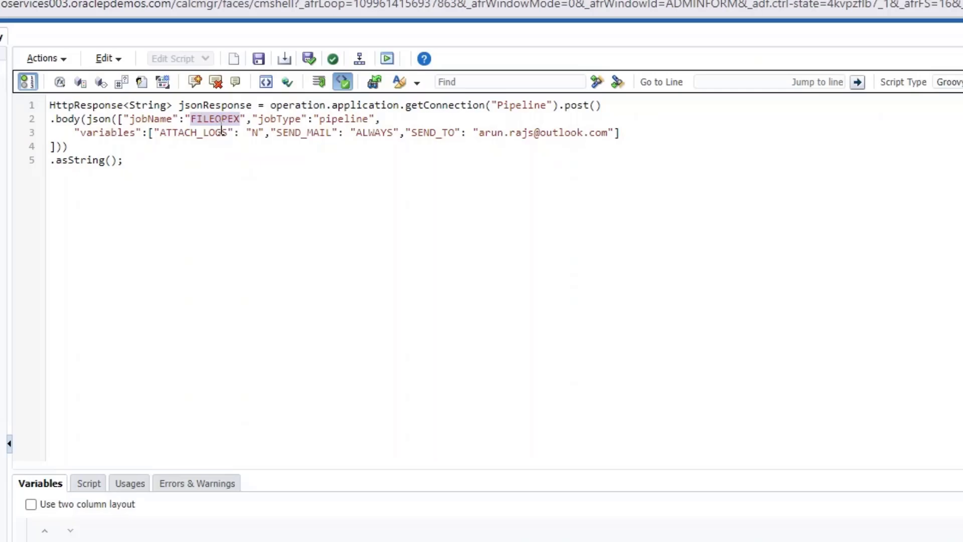
pyautogui.doubleClick(340, 119)
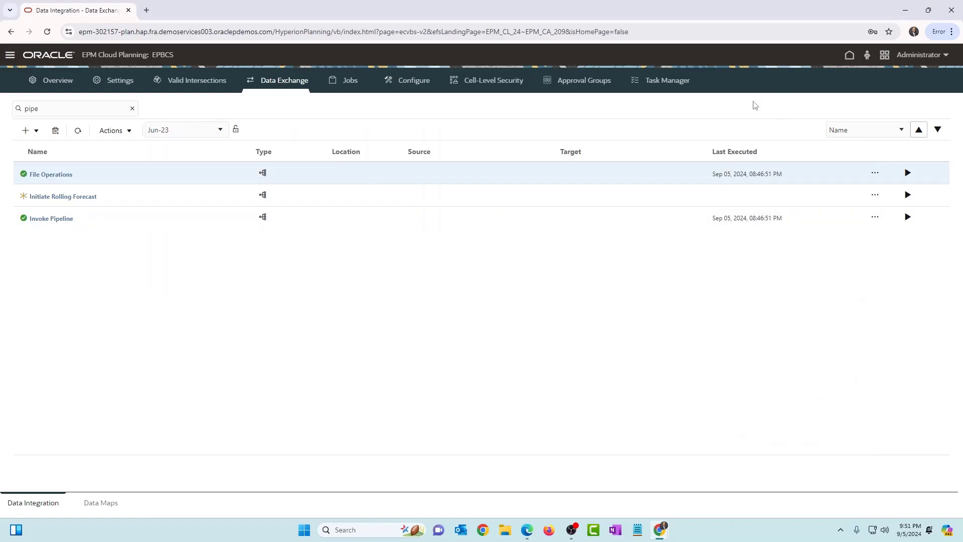
# Step: Open the Pipeline web service connection from Tools > Connections
pyautogui.click(9, 55)
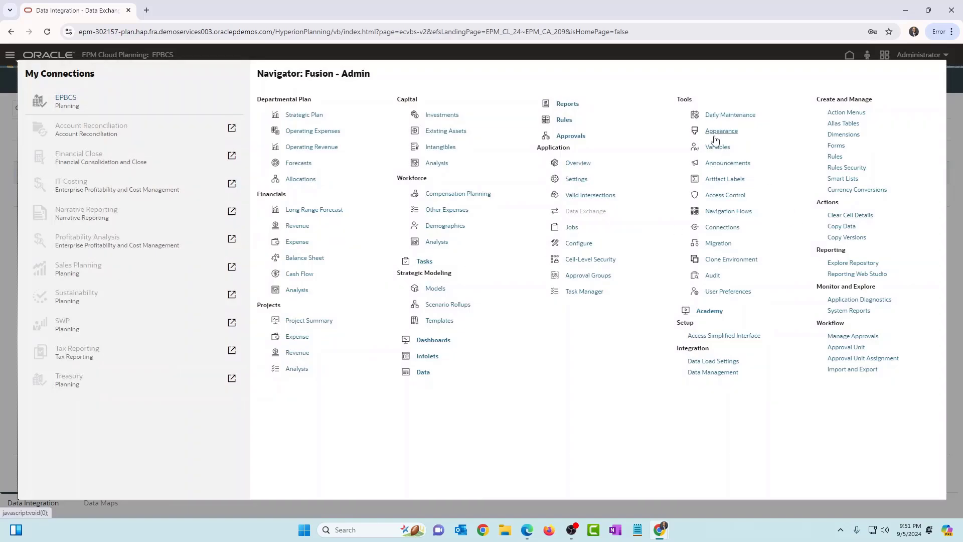
pyautogui.click(722, 226)
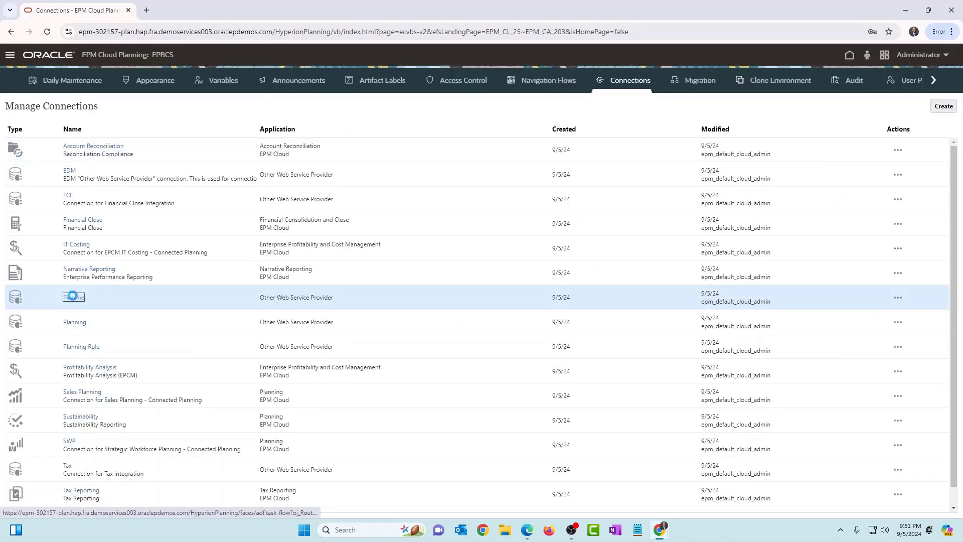
pyautogui.click(72, 295)
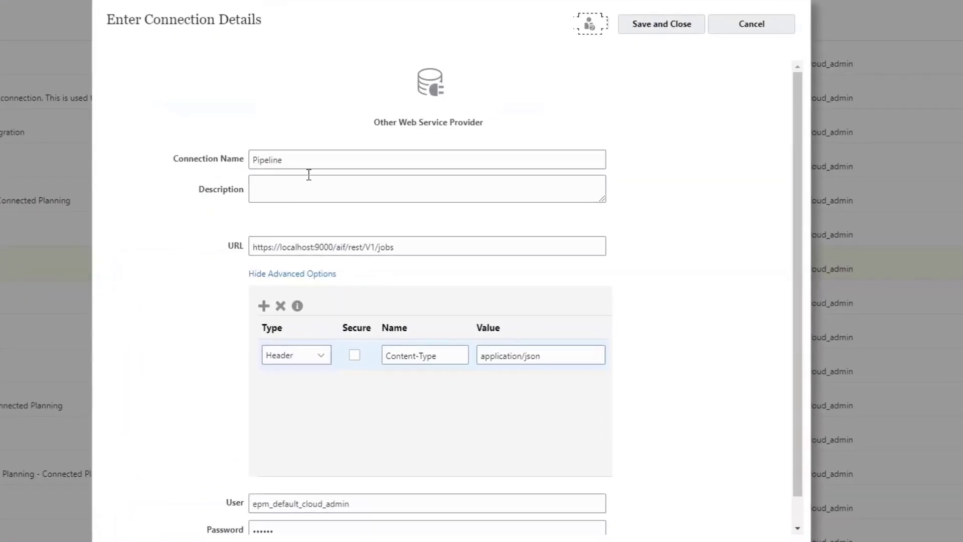
pyautogui.scroll(-1, 291, 221)
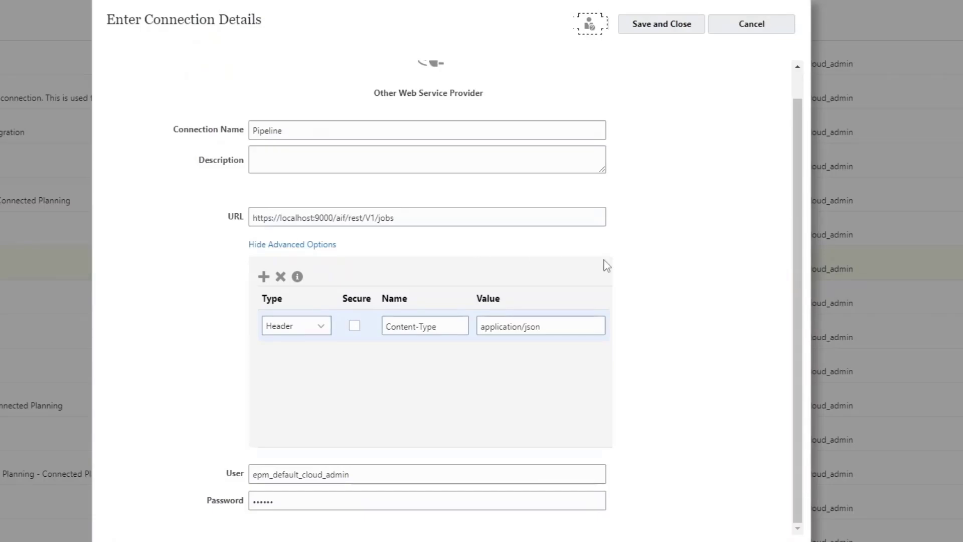
# Step: Inspect the localhost host and port in the Pipeline connection URL, then cancel without saving
pyautogui.click(313, 219)
pyautogui.doubleClick(313, 219)
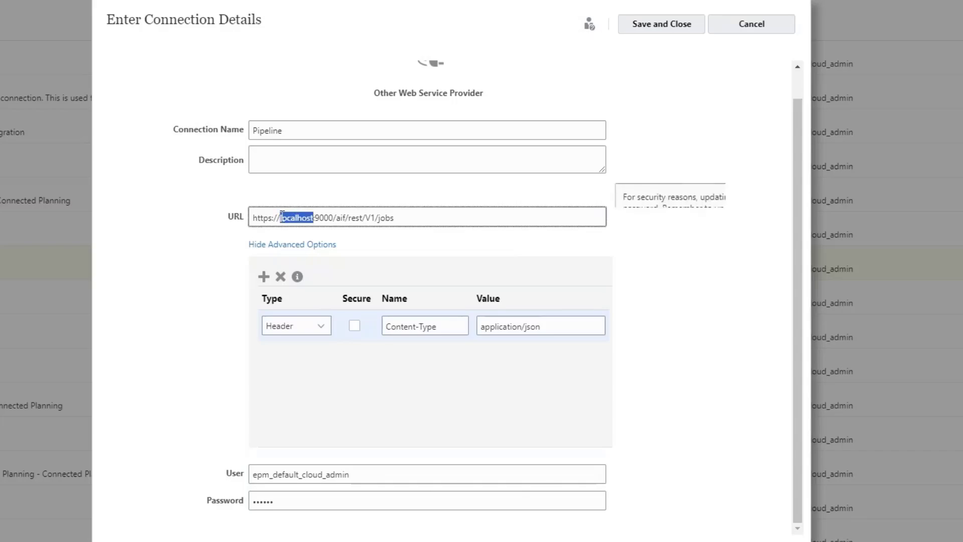
pyautogui.click(315, 219)
pyautogui.moveTo(333, 219); pyautogui.dragTo(283, 215)
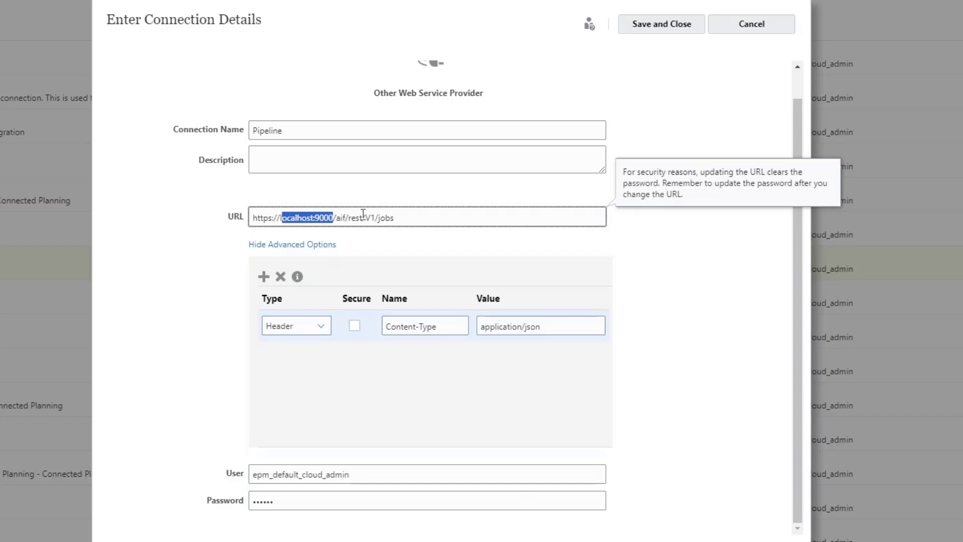
pyautogui.click(614, 266)
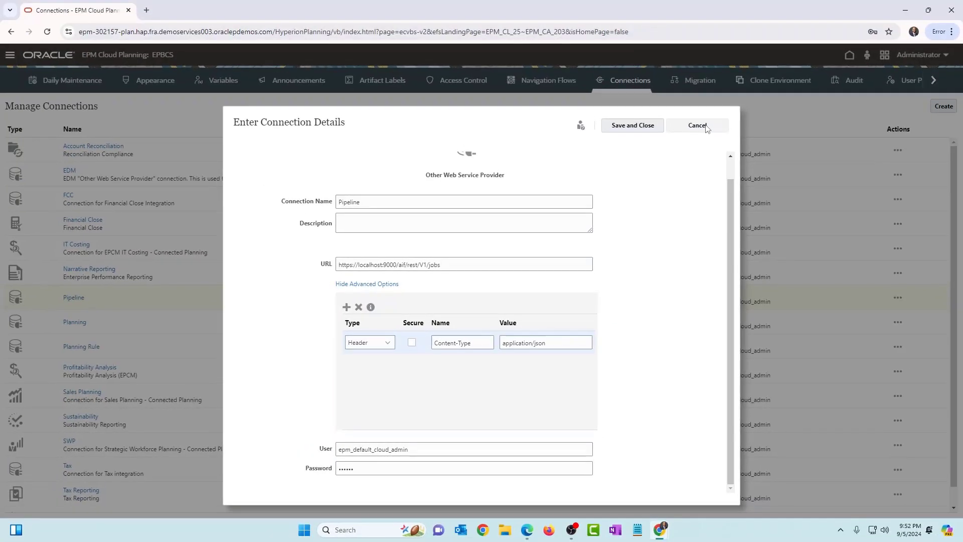
pyautogui.click(742, 42)
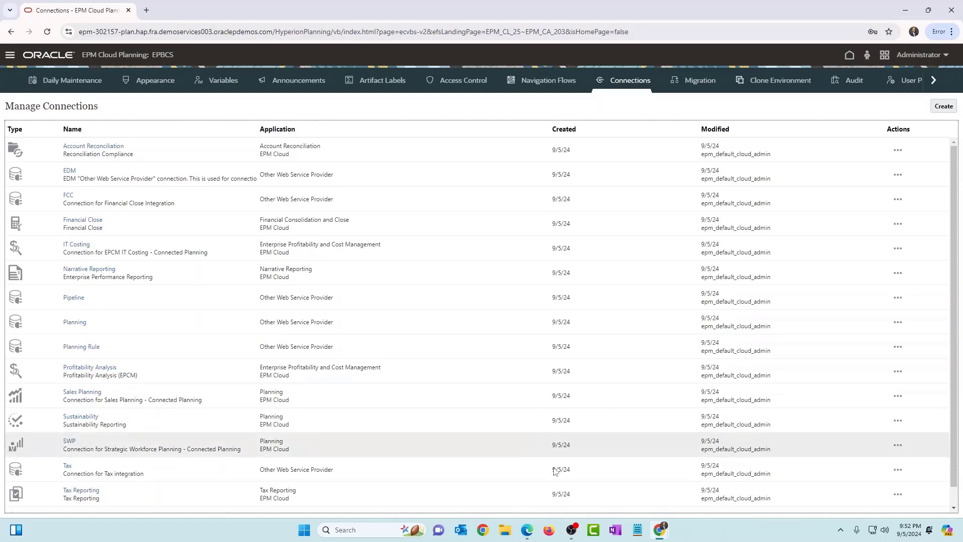
# Step: Confirm the InvokePipeline_Groovy script references the 'Pipeline' connection
pyautogui.moveTo(659, 532)
pyautogui.click(687, 480)
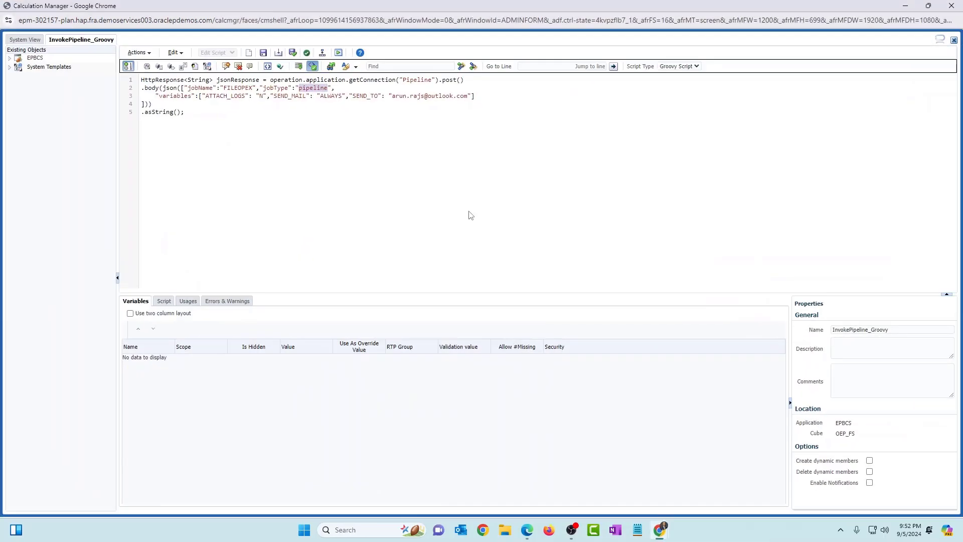
pyautogui.doubleClick(416, 80)
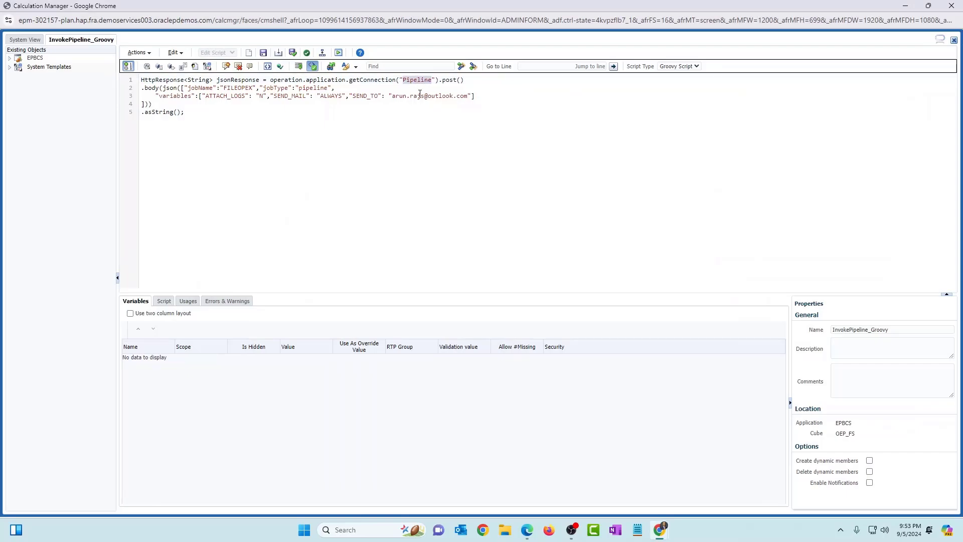
pyautogui.click(905, 6)
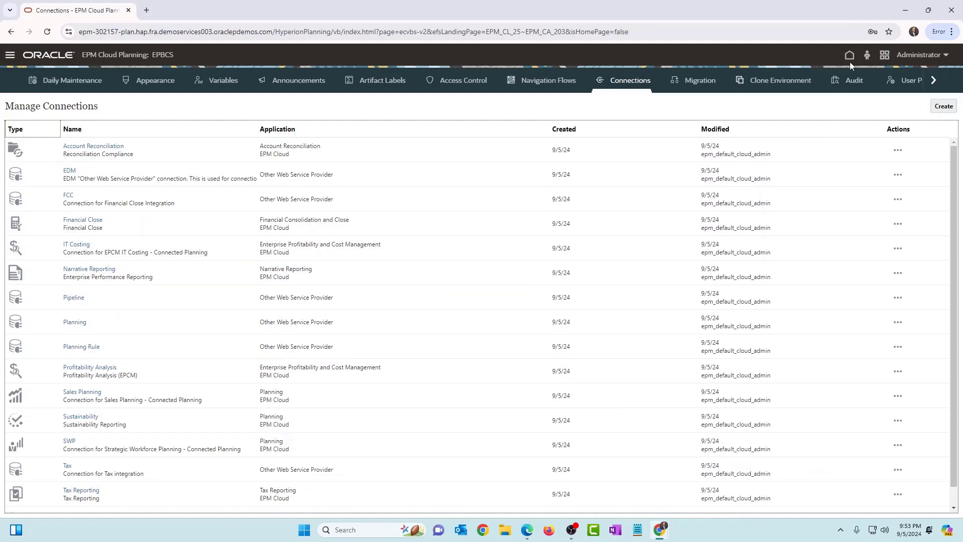
# Step: Return Home and open the application's Data Exchange pipeline list
pyautogui.click(849, 55)
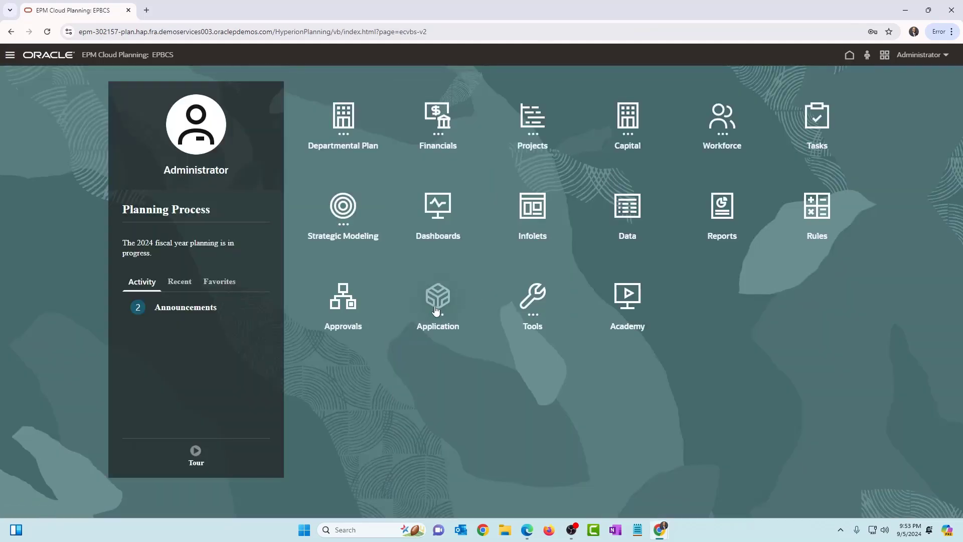
pyautogui.click(436, 311)
pyautogui.click(420, 331)
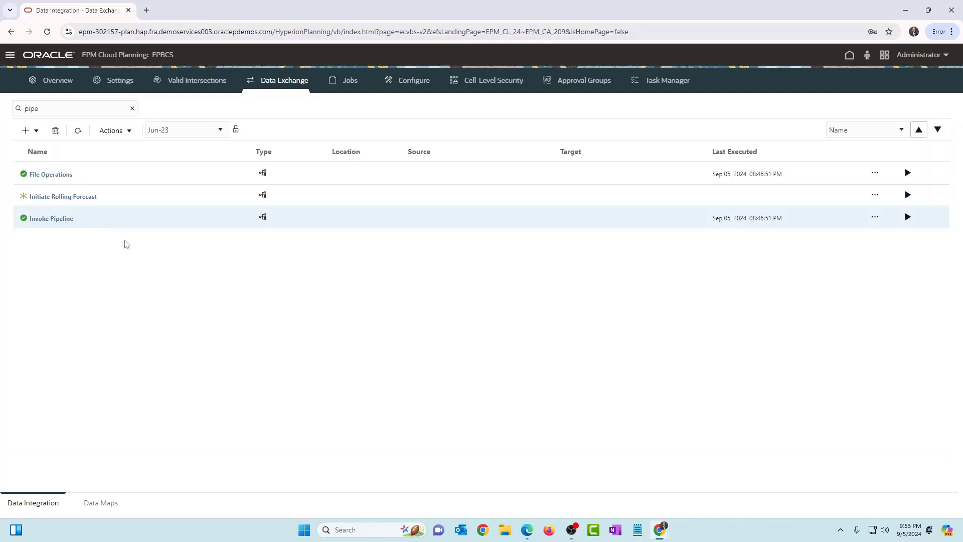
pyautogui.click(60, 219)
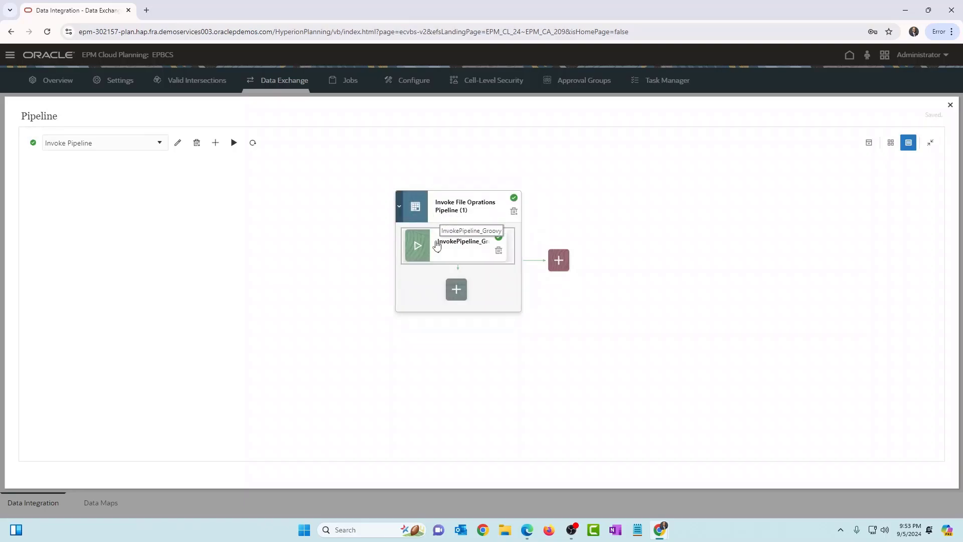
pyautogui.click(437, 245)
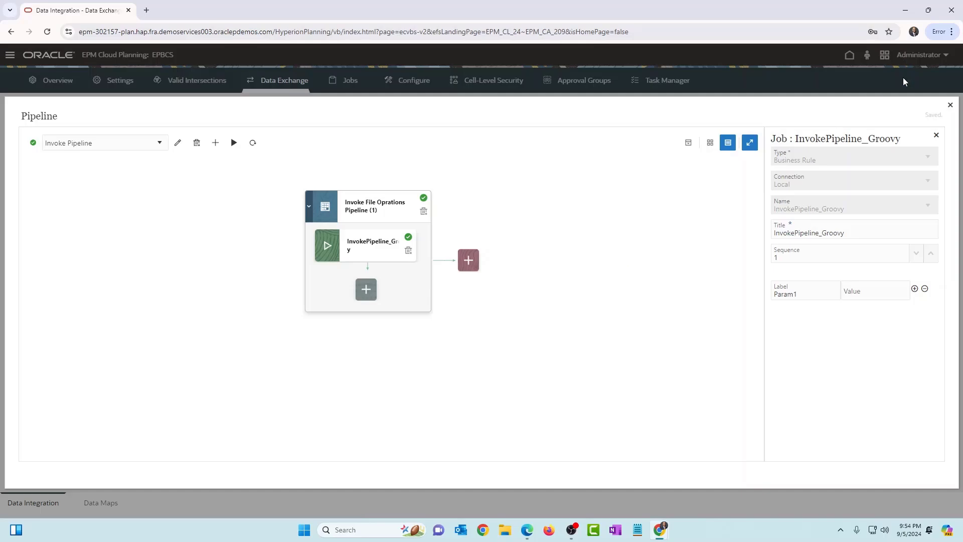
pyautogui.click(950, 105)
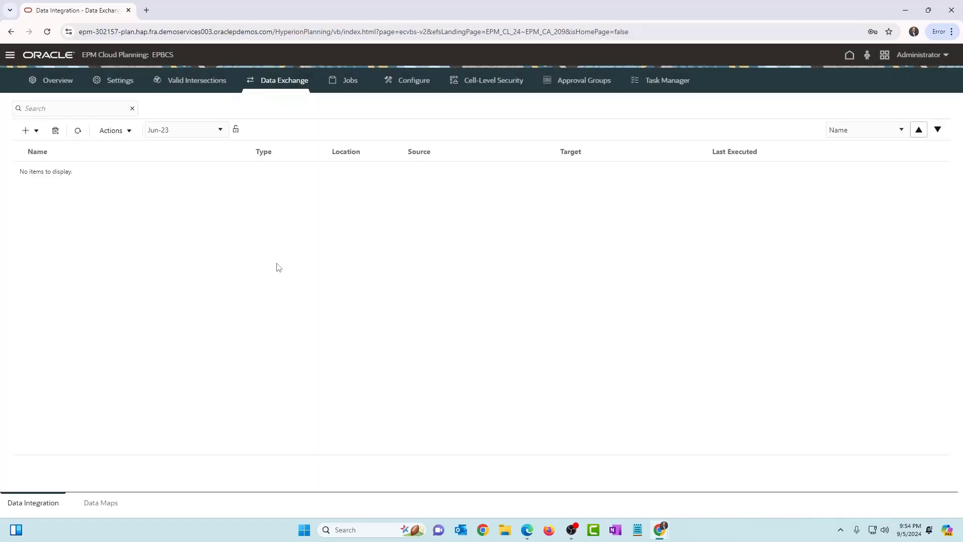
# Step: Delete TestFile2.txt from the Inbox using the Inbox/Outbox Explorer
pyautogui.click(59, 80)
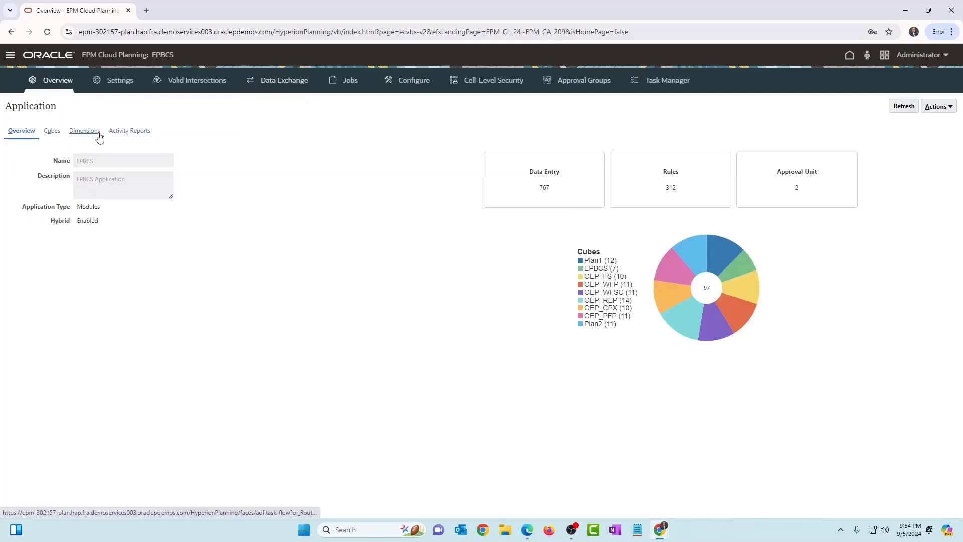
pyautogui.click(937, 107)
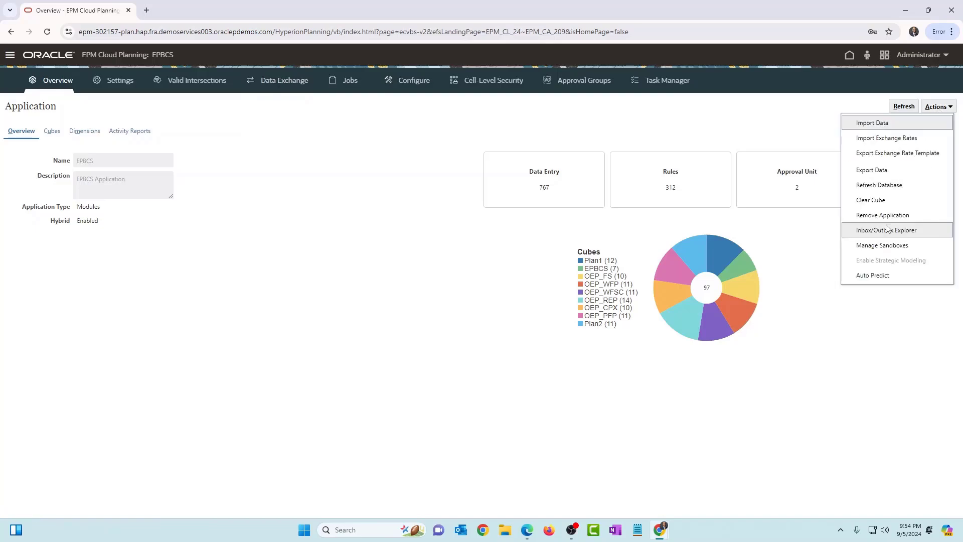
pyautogui.click(882, 230)
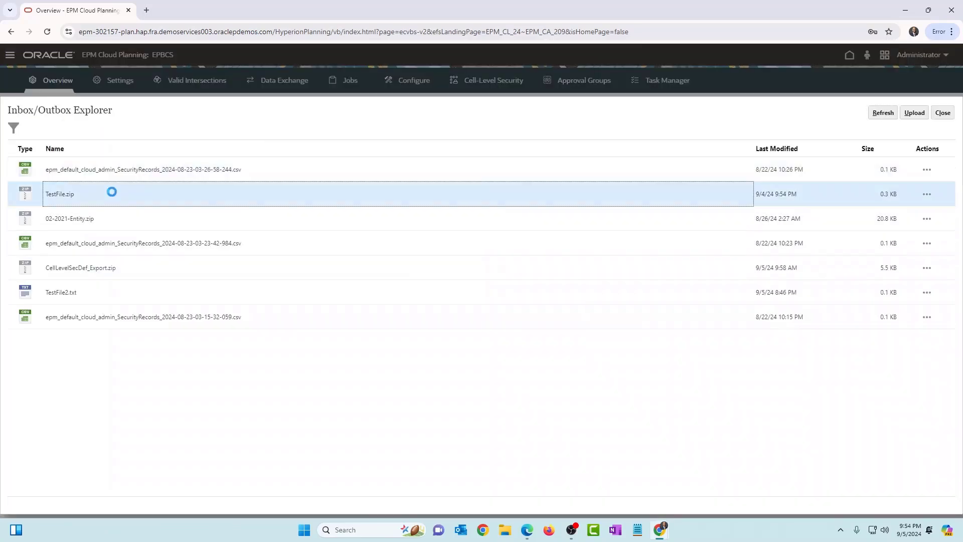
pyautogui.click(99, 293)
pyautogui.click(927, 293)
pyautogui.click(906, 303)
pyautogui.click(514, 324)
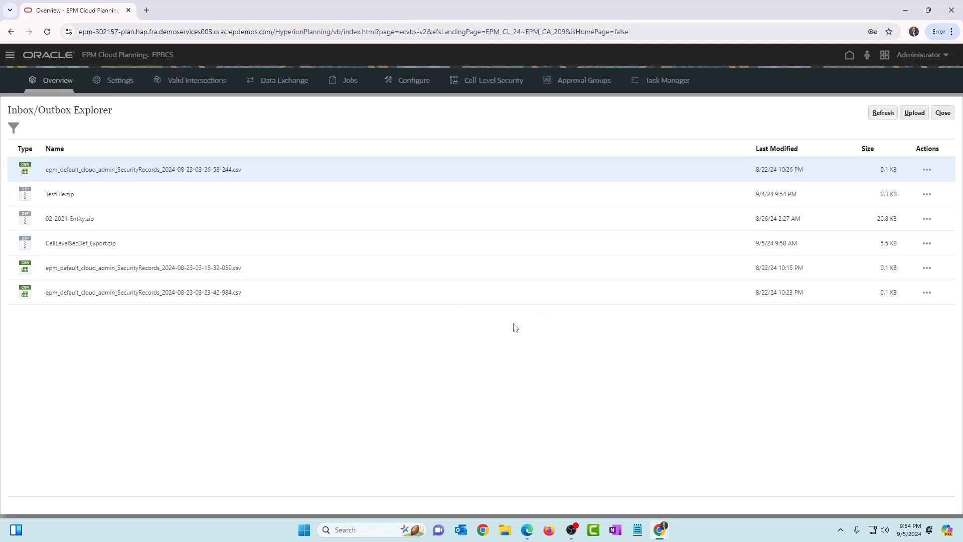
# Step: Close the explorer, leaving TestFile.zip, and return to the Data Exchange pipeline list
pyautogui.click(98, 198)
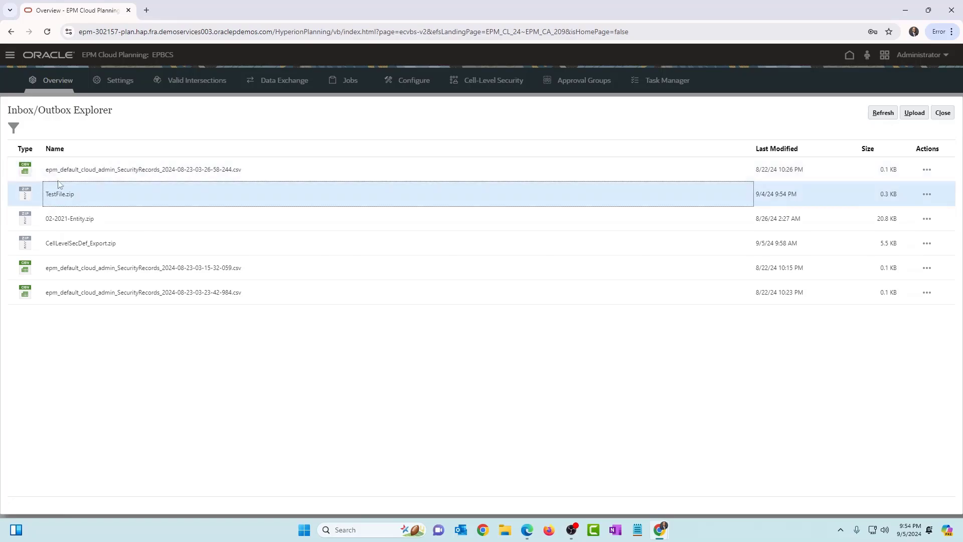
pyautogui.click(943, 113)
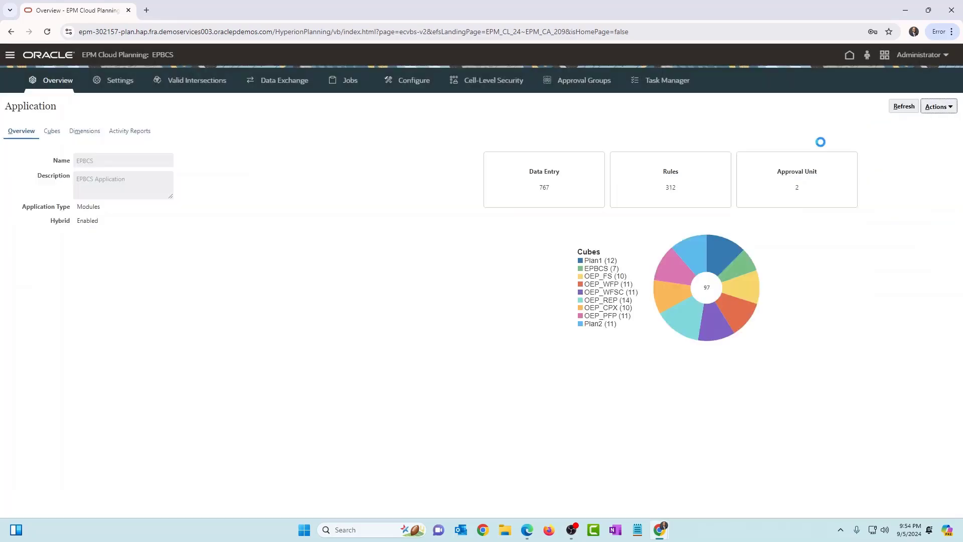
pyautogui.click(280, 83)
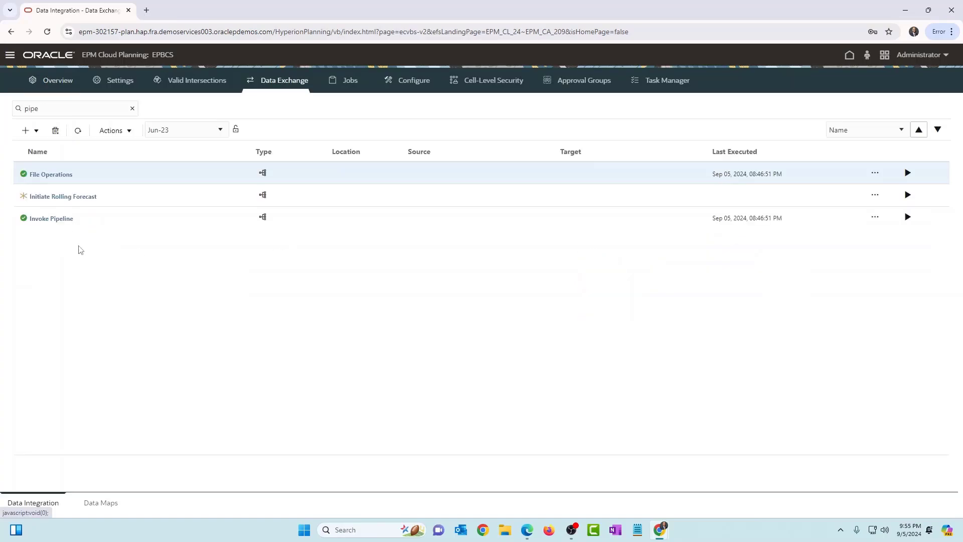
# Step: Run the Invoke Pipeline pipeline and refresh to confirm its 08:55:13 PM execution
pyautogui.click(100, 223)
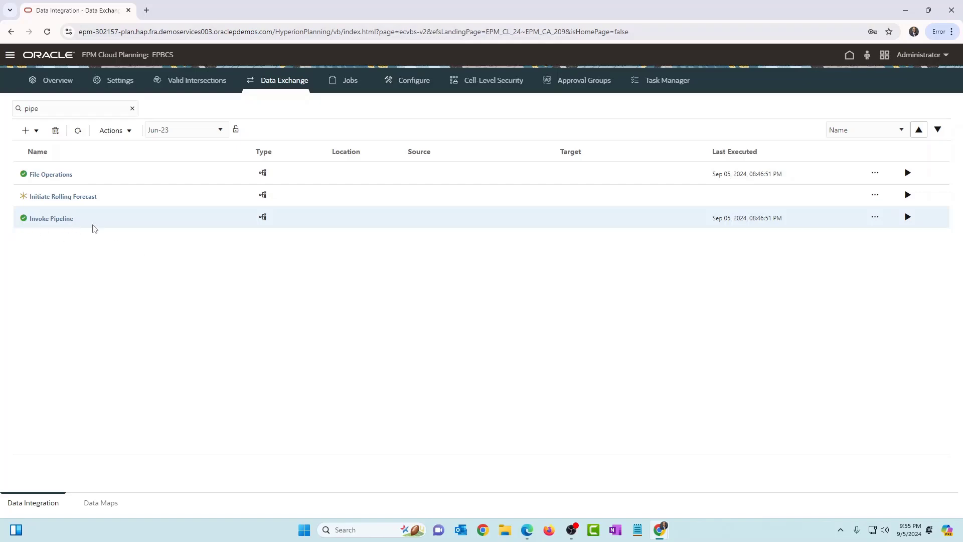
pyautogui.click(908, 217)
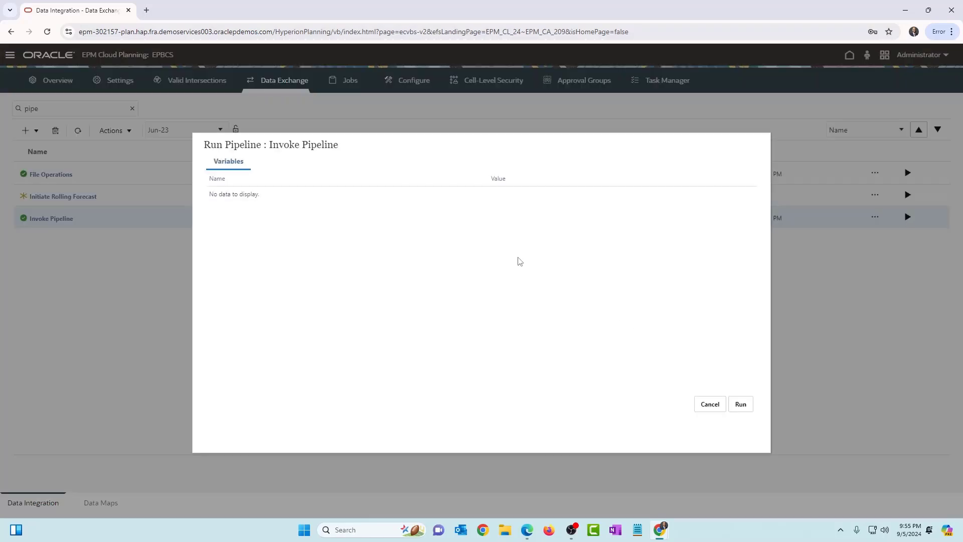
pyautogui.click(741, 404)
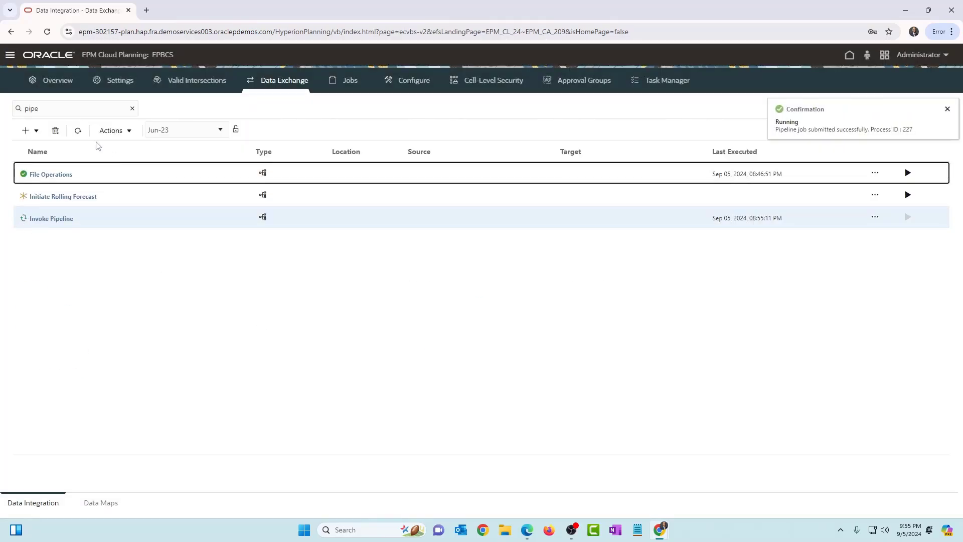
pyautogui.click(78, 131)
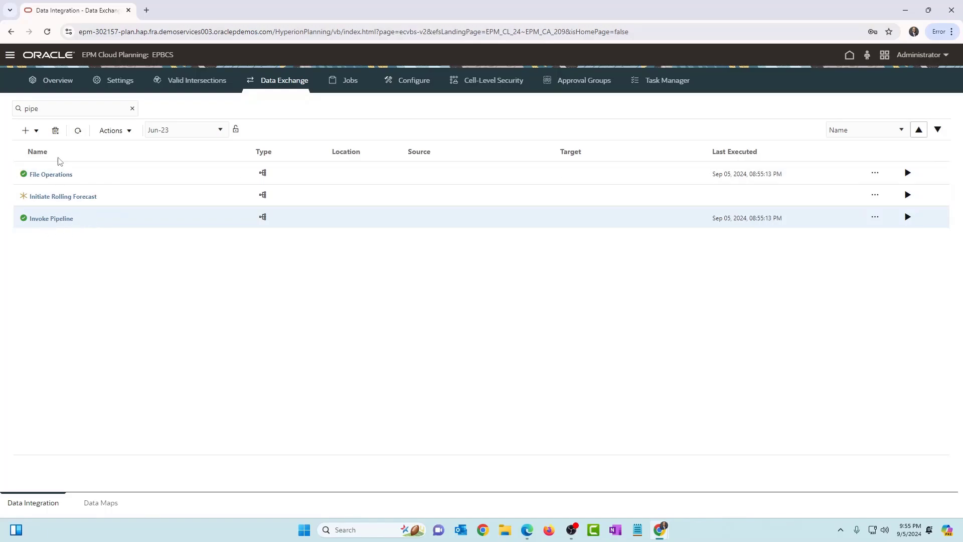
# Step: Verify in the Inbox/Outbox Explorer that TestFile2.txt reappeared at 9/5/24 8:55 PM, then close it
pyautogui.click(65, 82)
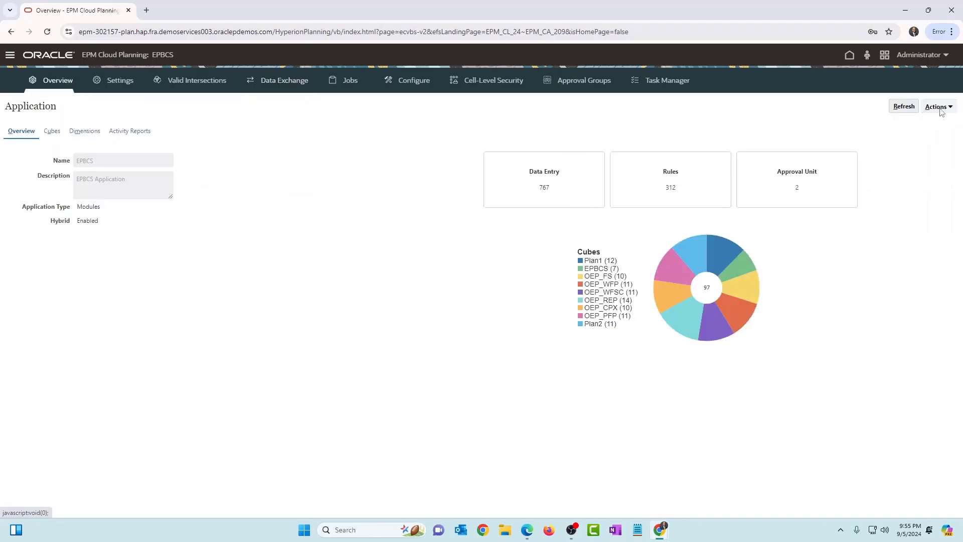
pyautogui.click(937, 107)
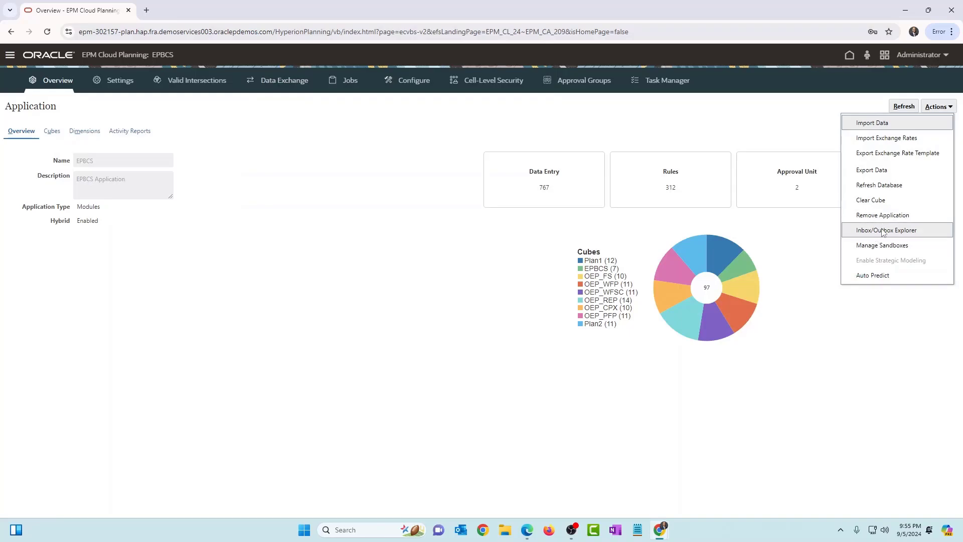
pyautogui.click(879, 231)
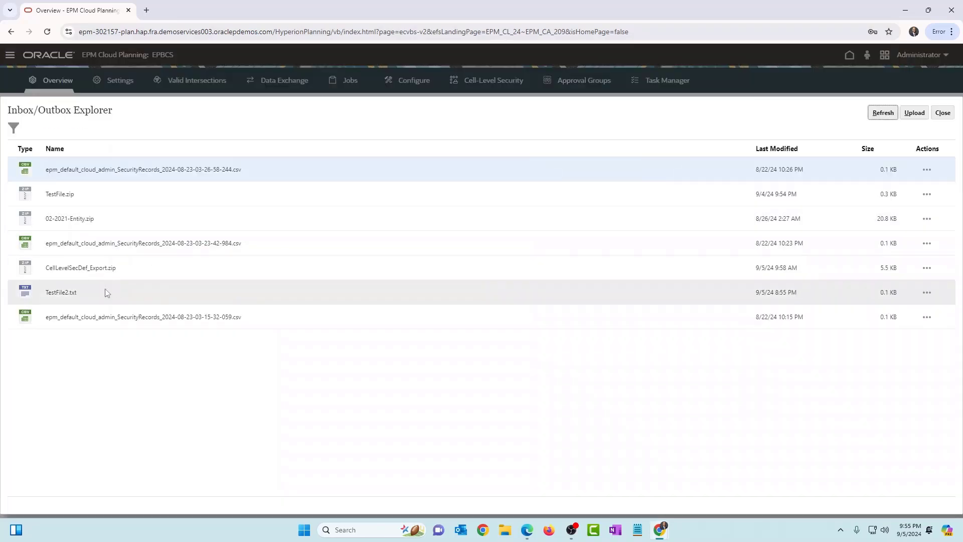
pyautogui.click(95, 292)
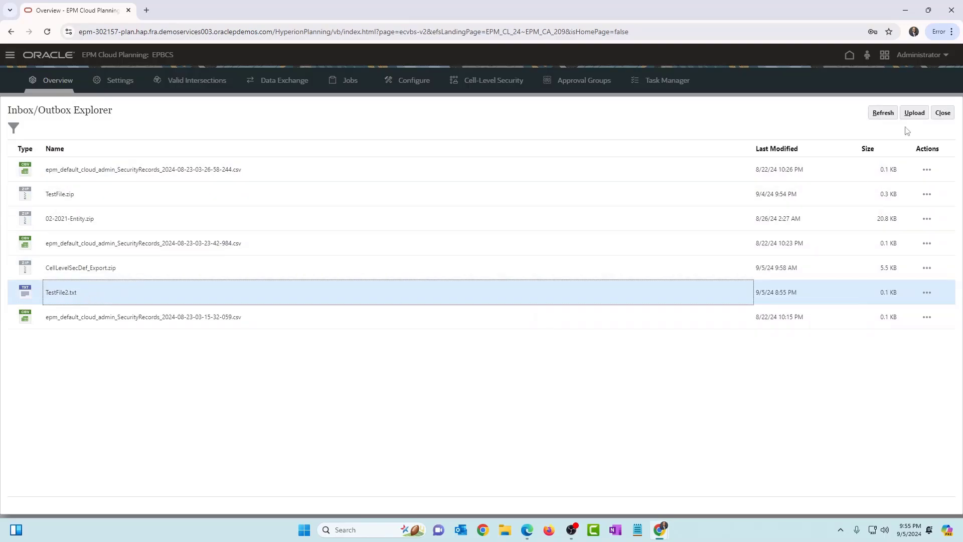
pyautogui.click(942, 113)
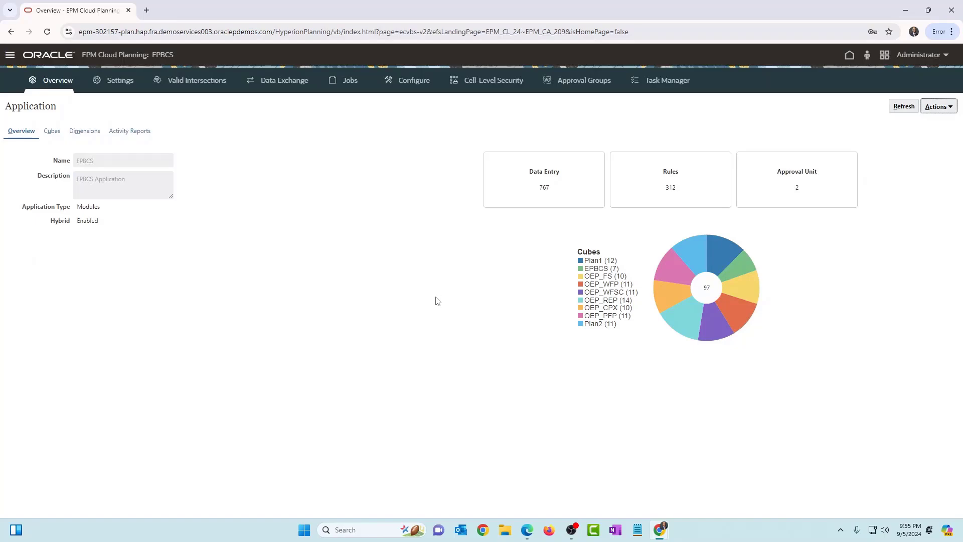